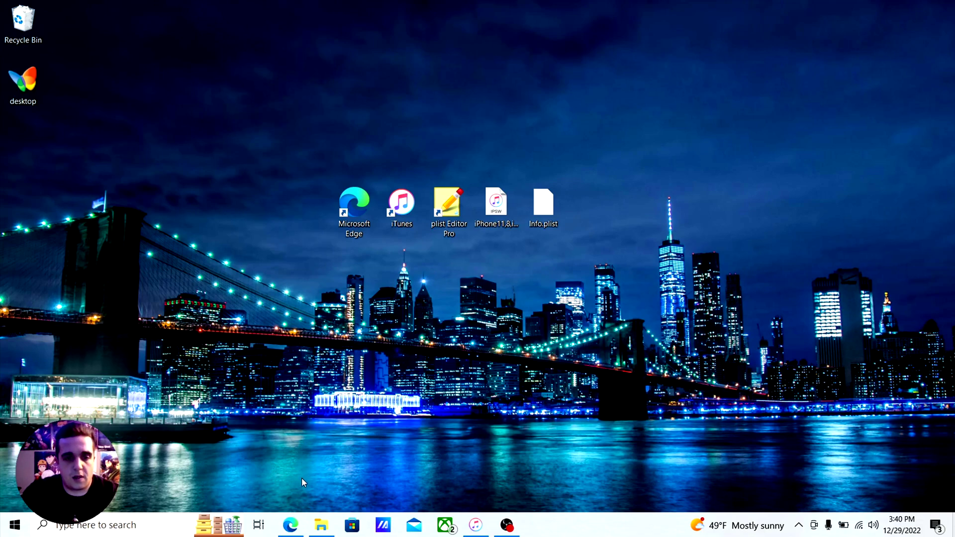
Review the iOS 15.6 IPSW download links by iPhone model on the downgrade guide page in Microsoft Edge.
{"action": "mouse_move", "coordinate": [291, 531]}
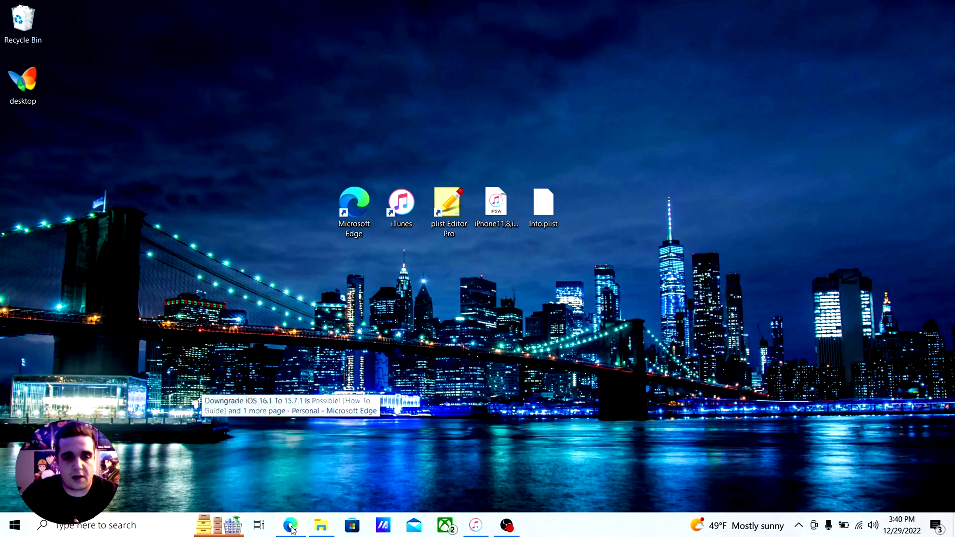
{"action": "left_click", "coordinate": [296, 406]}
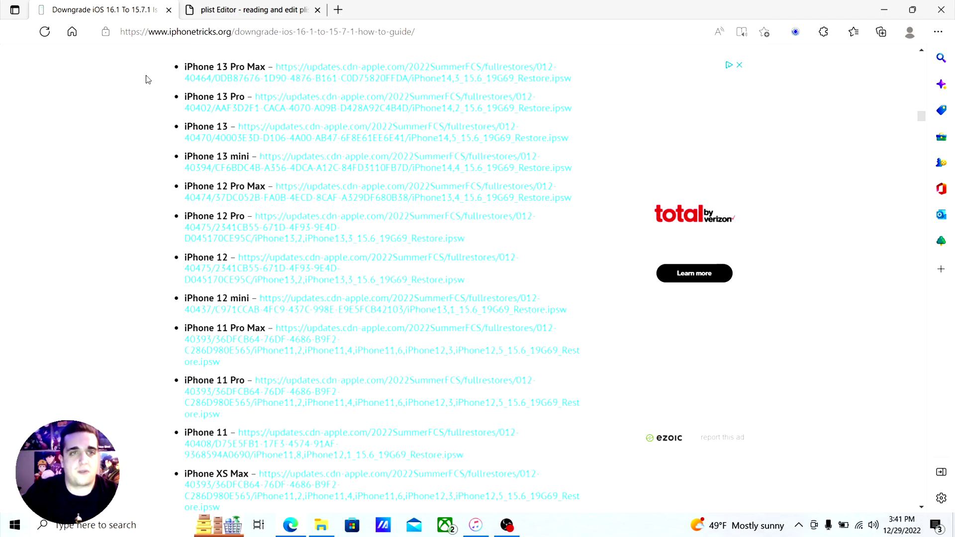
{"action": "scroll", "coordinate": [148, 79], "scroll_direction": "down", "scroll_amount": 8}
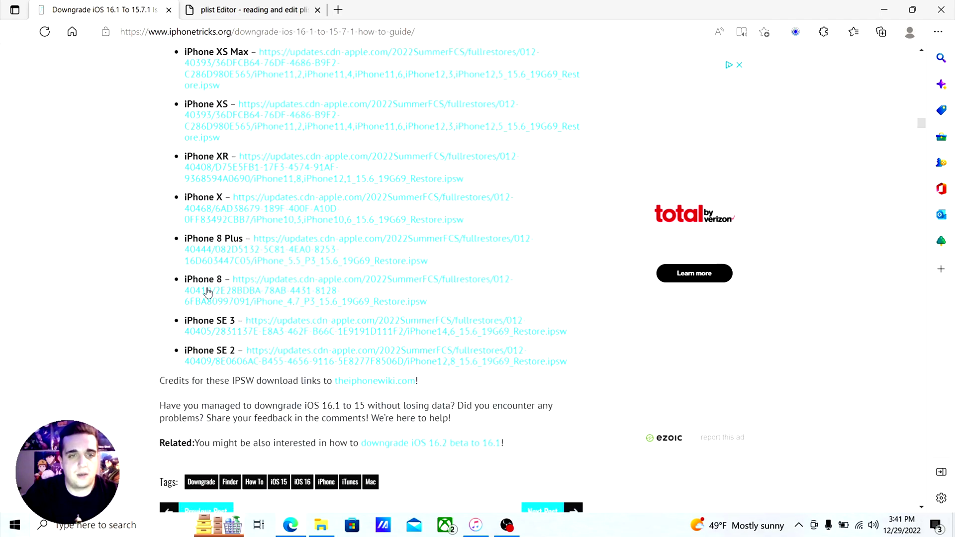
{"action": "left_click", "coordinate": [884, 9]}
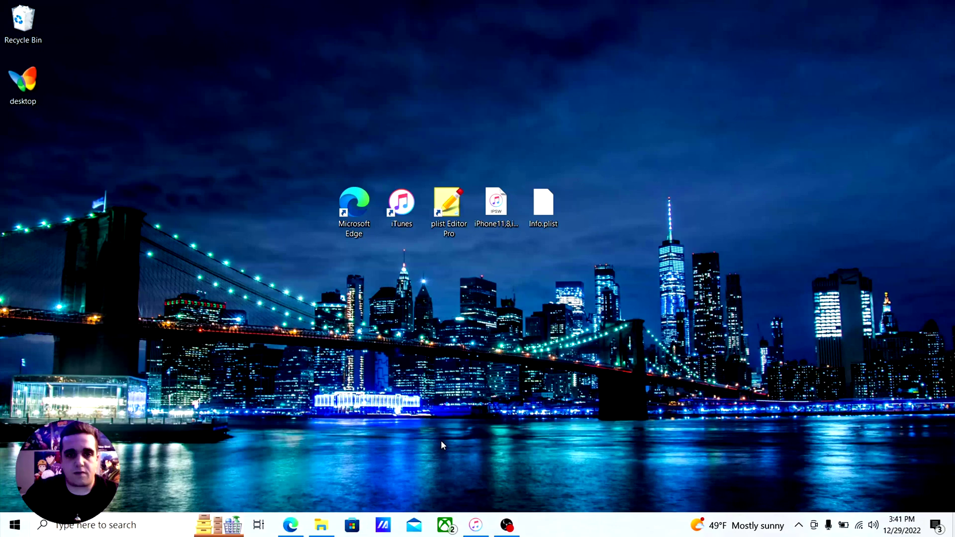
Check the connected iPhone 11's software version and backup options on its iTunes summary page.
{"action": "left_click", "coordinate": [477, 531]}
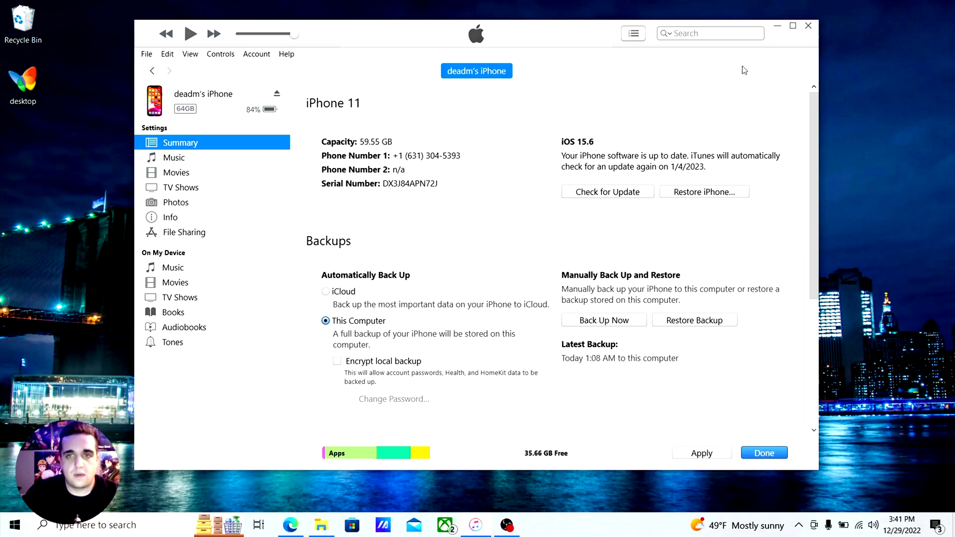
{"action": "left_click", "coordinate": [778, 27]}
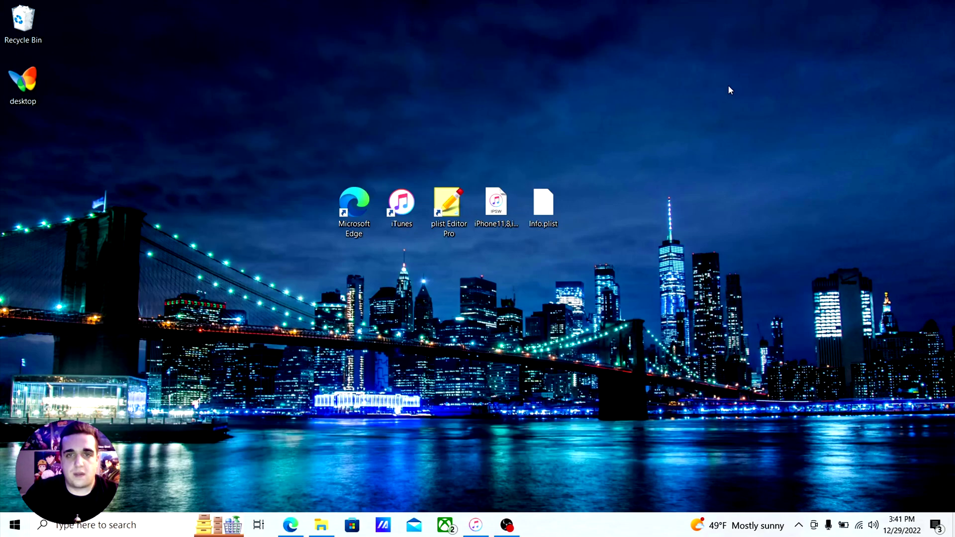
Open the personal profile folder inside Users on OS (C:) in File Explorer.
{"action": "left_click", "coordinate": [320, 532]}
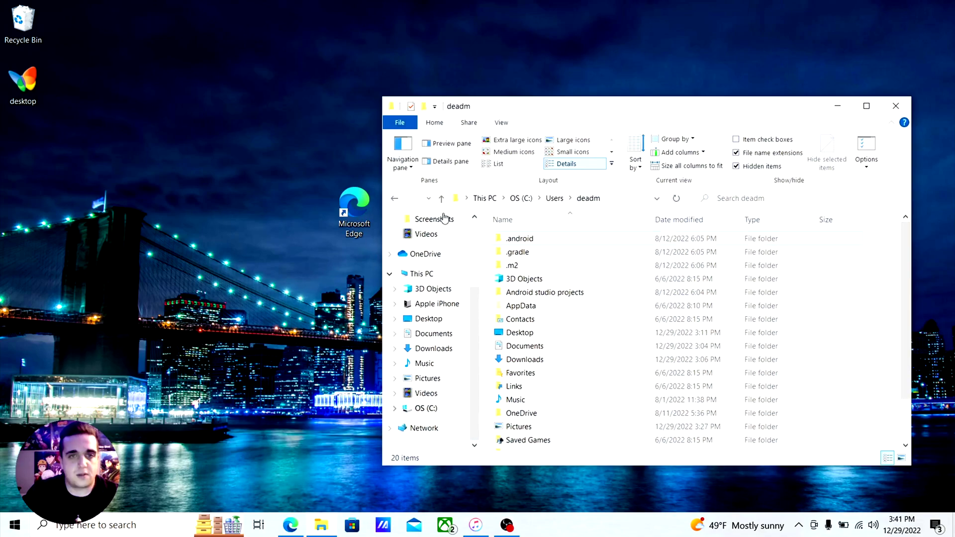
{"action": "left_click", "coordinate": [470, 199]}
{"action": "left_click", "coordinate": [423, 409]}
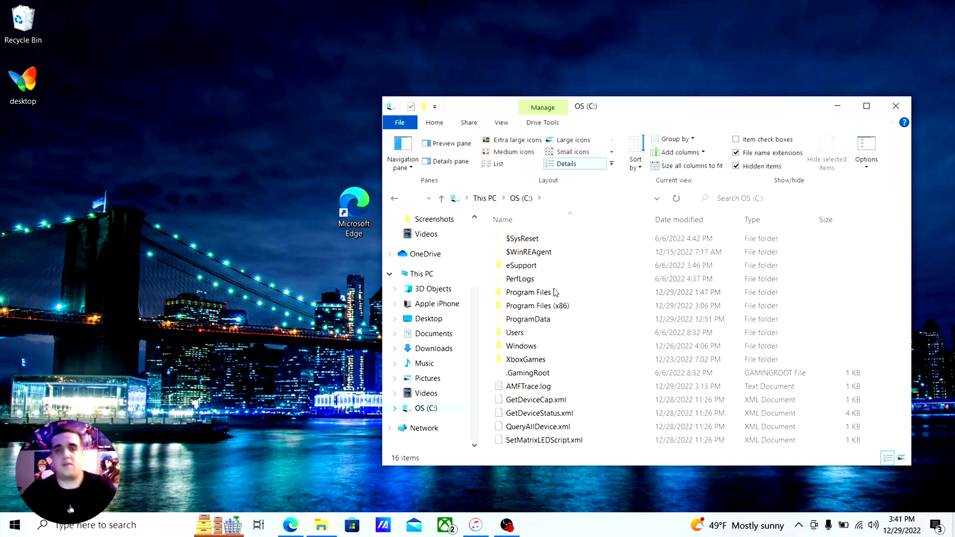
{"action": "double_click", "coordinate": [546, 334]}
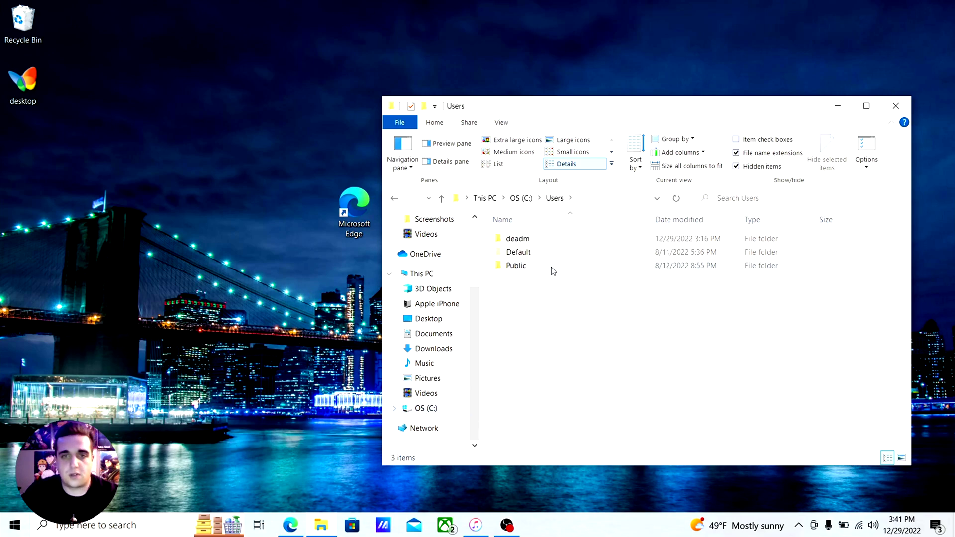
{"action": "double_click", "coordinate": [532, 240]}
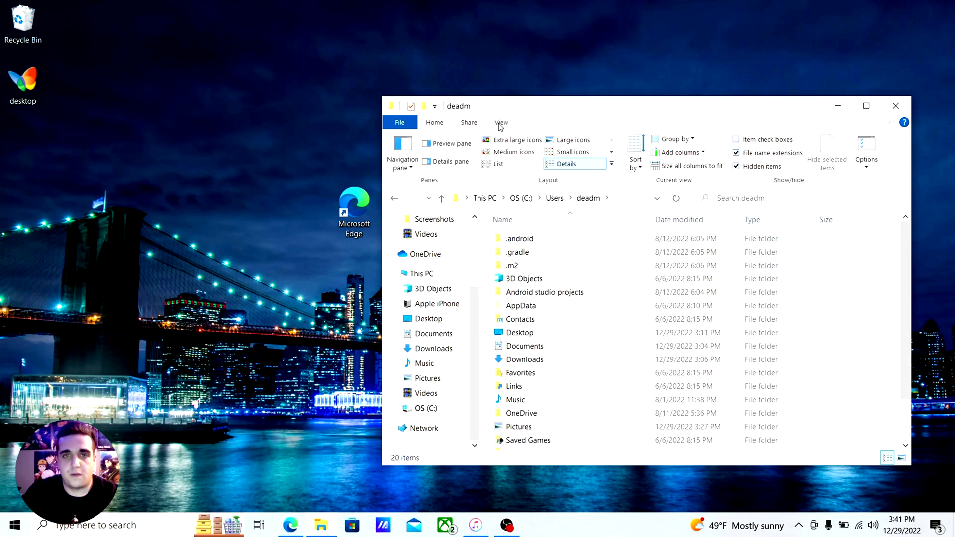
Set the folder options to show hidden files, folders, and drives.
{"action": "left_click", "coordinate": [869, 146]}
{"action": "left_click", "coordinate": [448, 245]}
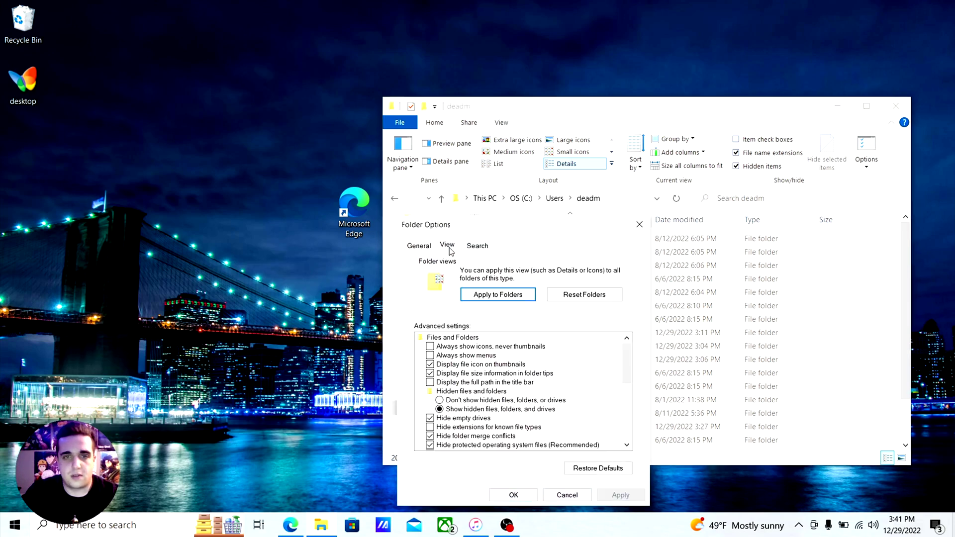
{"action": "left_click", "coordinate": [453, 410]}
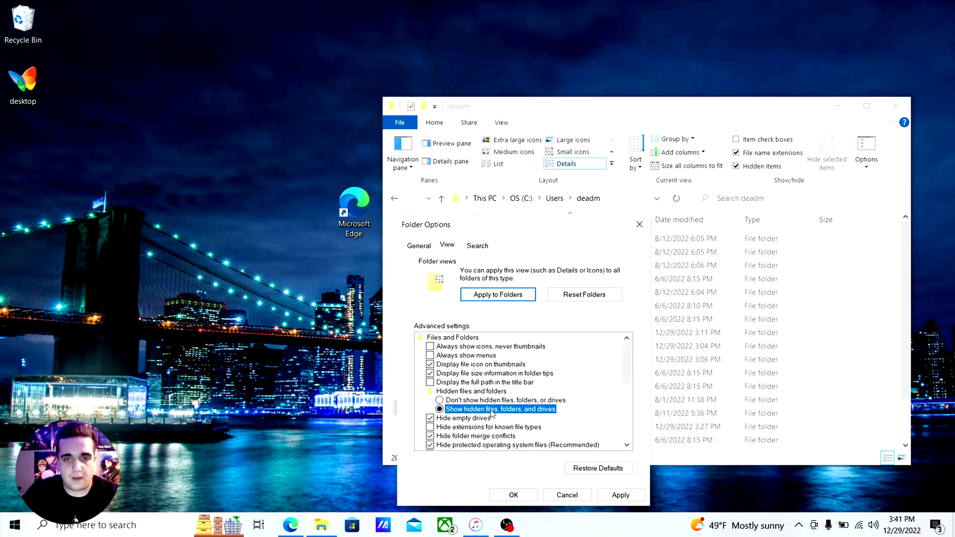
{"action": "left_click", "coordinate": [515, 495]}
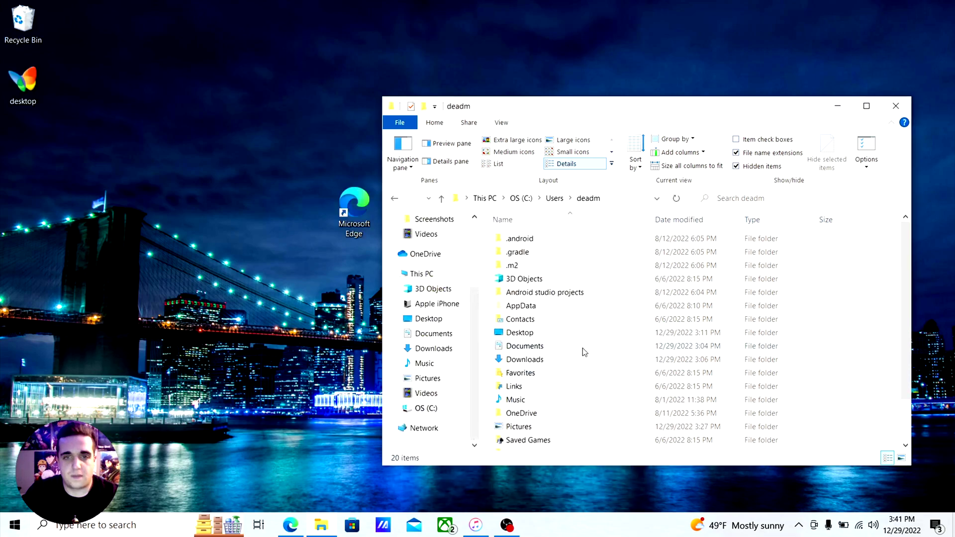
Navigate through AppData, Roaming, Apple Computer, MobileSync and Backup, and open the iPhone backup folder with the date suffix.
{"action": "left_click", "coordinate": [529, 306]}
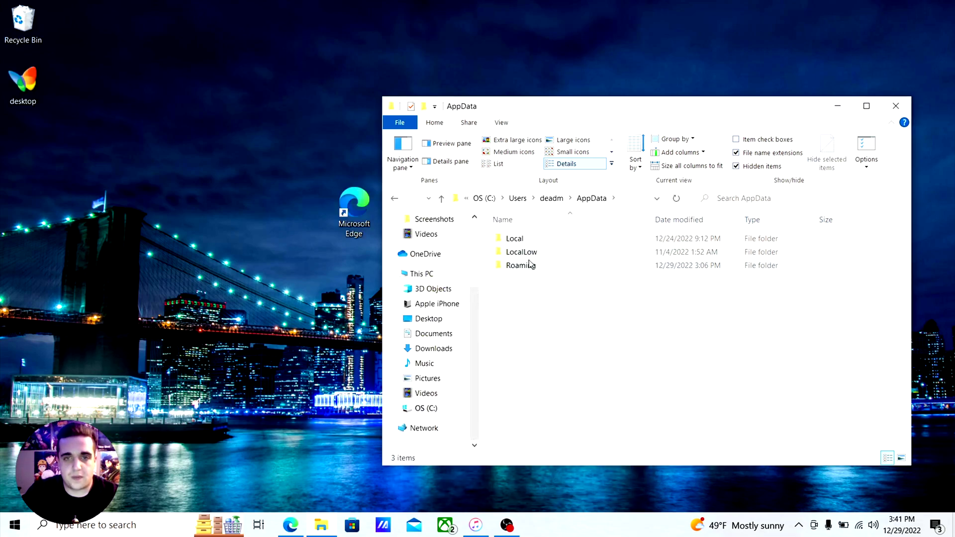
{"action": "double_click", "coordinate": [533, 266]}
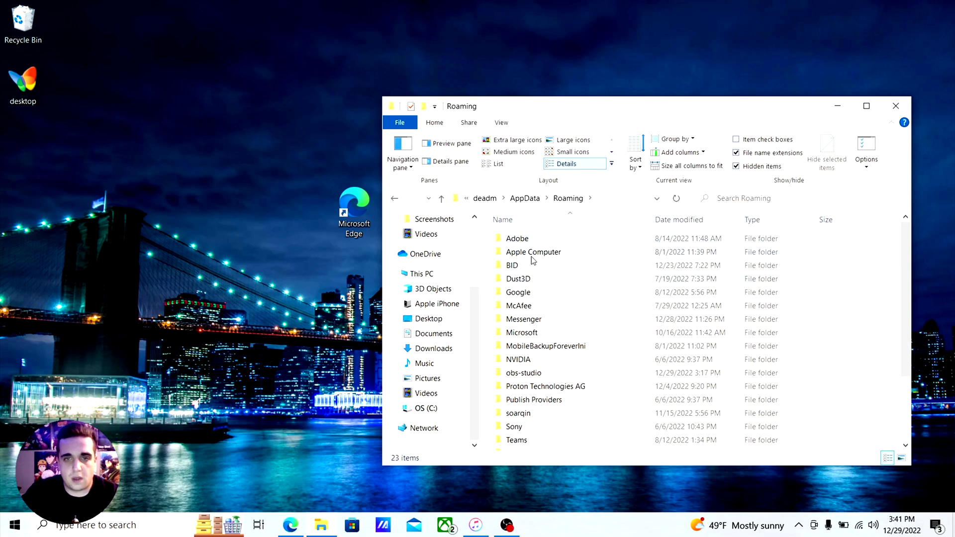
{"action": "double_click", "coordinate": [535, 257]}
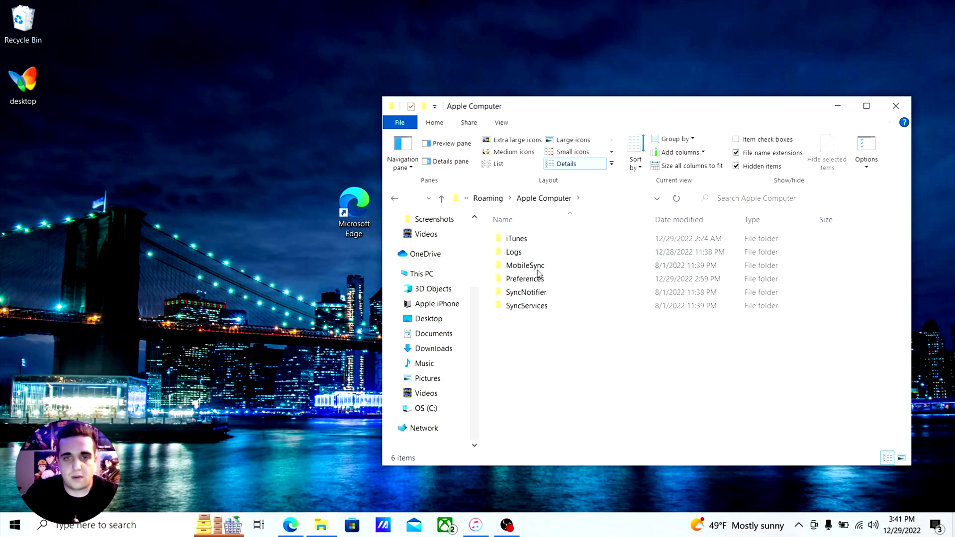
{"action": "double_click", "coordinate": [541, 268]}
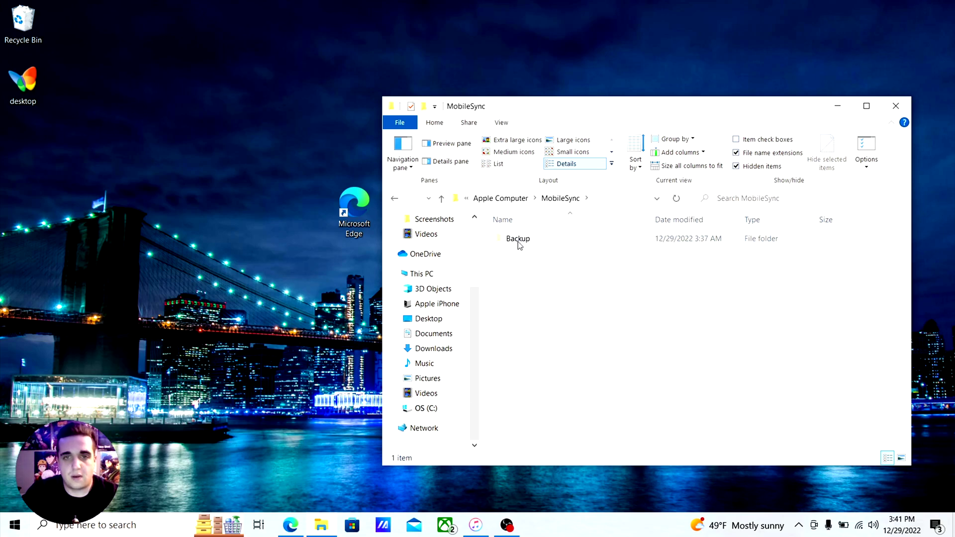
{"action": "double_click", "coordinate": [521, 244]}
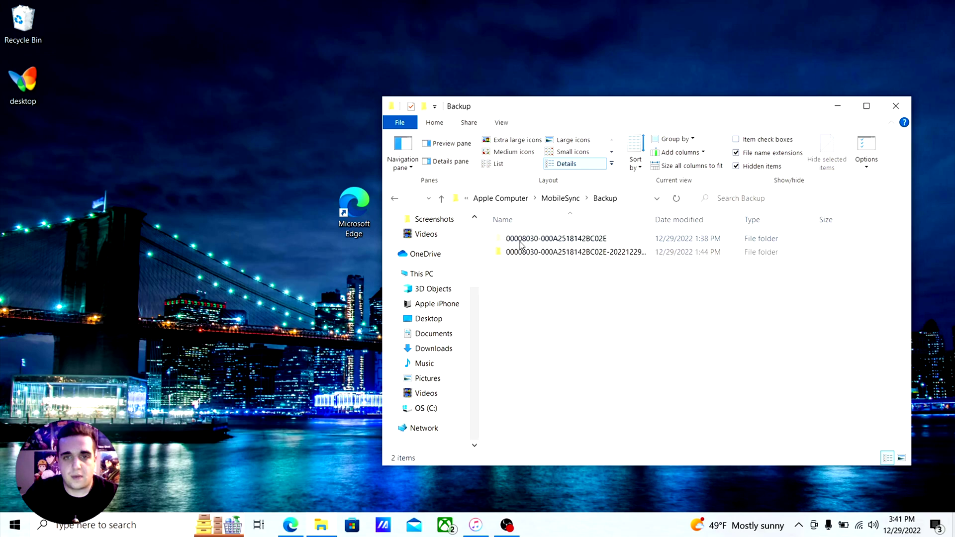
{"action": "double_click", "coordinate": [571, 253]}
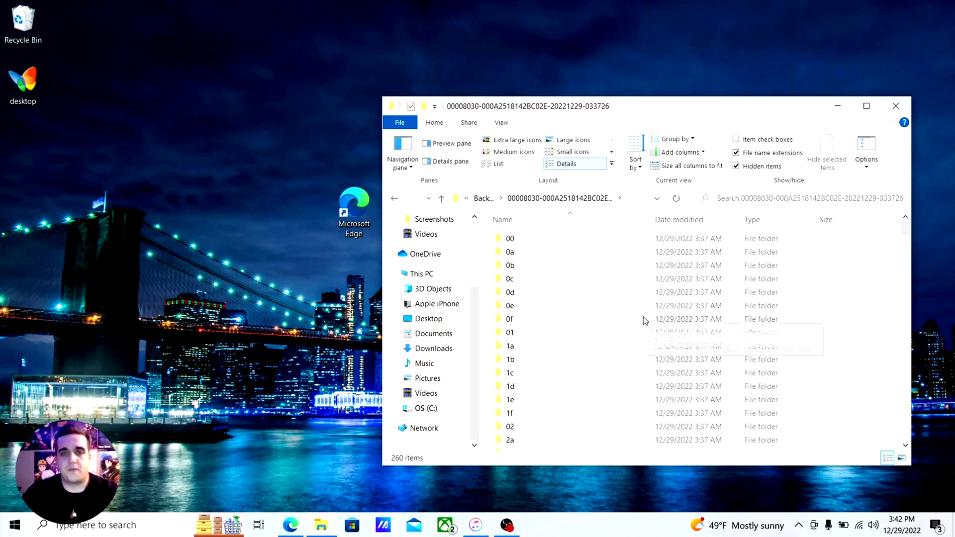
Locate and select Info.plist at the end of the backup folder, then minimize File Explorer.
{"action": "left_click_drag", "start_coordinate": [906, 227], "coordinate": [906, 435]}
{"action": "left_click", "coordinate": [543, 406]}
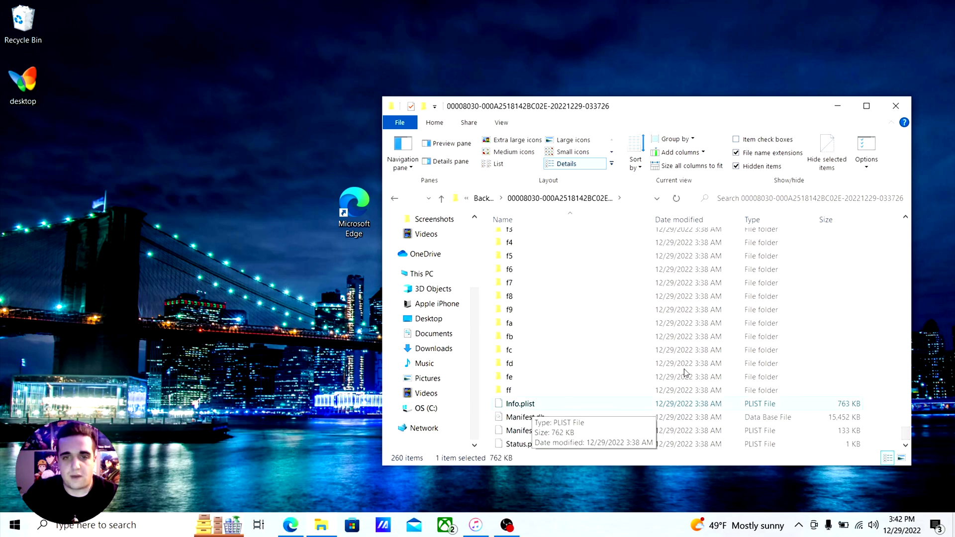
{"action": "left_click", "coordinate": [840, 107]}
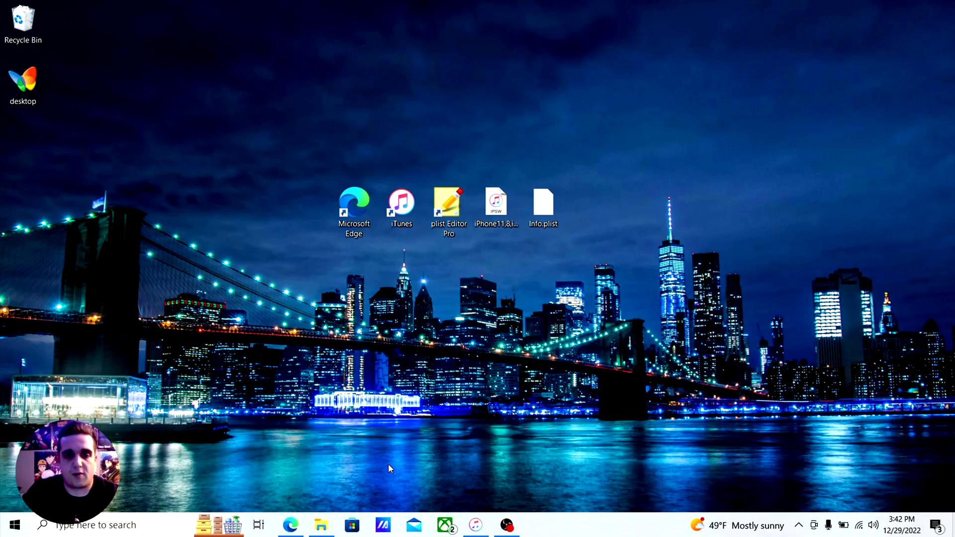
View the plist Editor Pro download page on icopybot.com in Microsoft Edge.
{"action": "left_click", "coordinate": [301, 522]}
{"action": "left_click", "coordinate": [269, 14]}
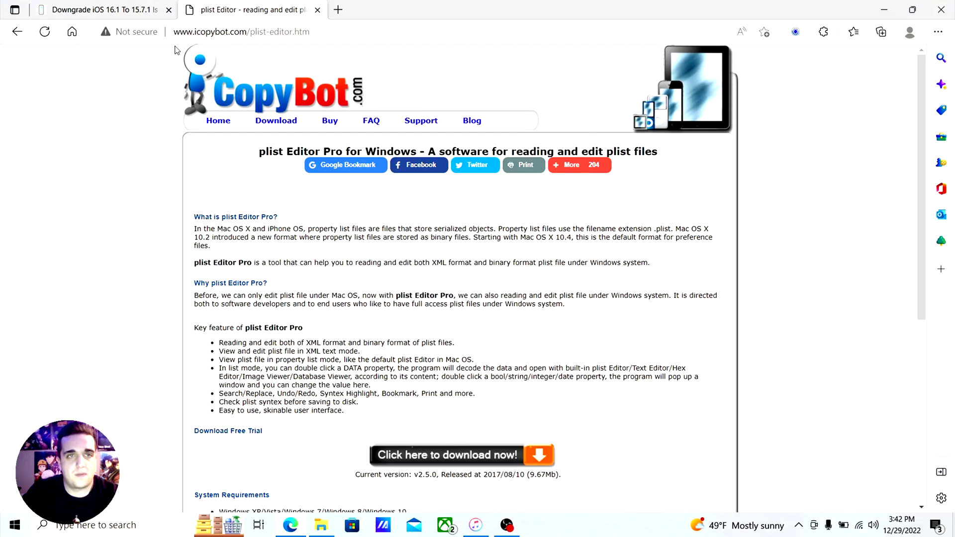
{"action": "left_click", "coordinate": [885, 9]}
Open the desktop copy of Info.plist in plist Editor Pro, skipping registration, examine its Product Version entry, and close the editor.
{"action": "double_click", "coordinate": [450, 203]}
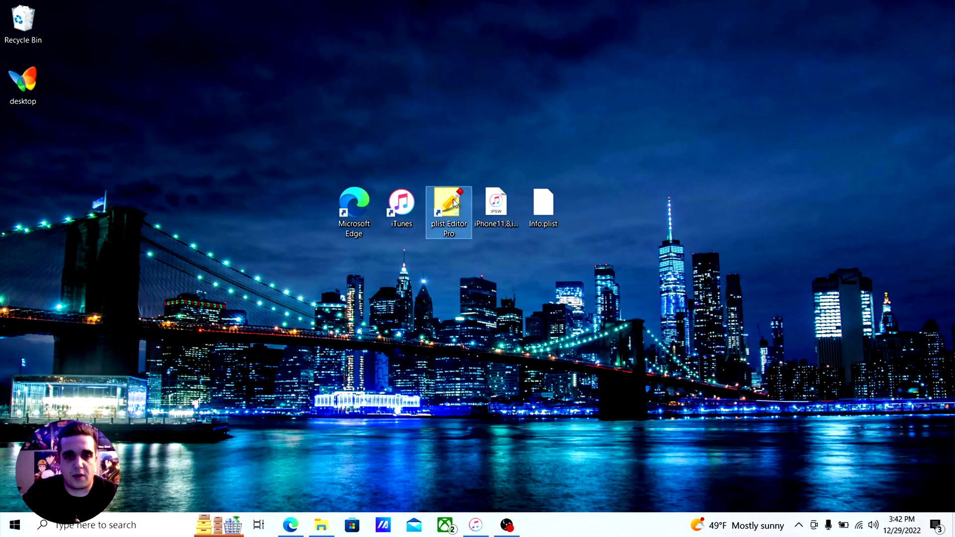
{"action": "left_click", "coordinate": [96, 138]}
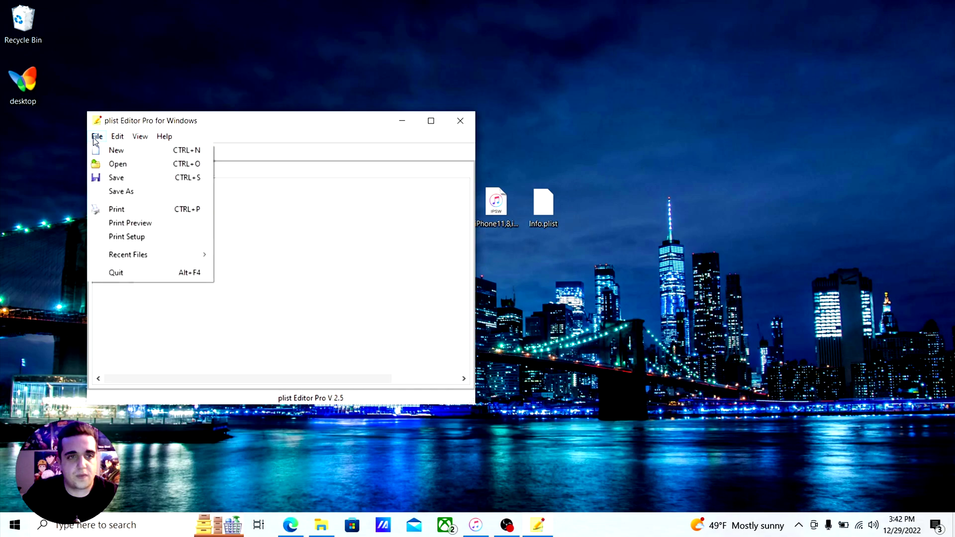
{"action": "left_click", "coordinate": [117, 165]}
{"action": "left_click", "coordinate": [428, 374]}
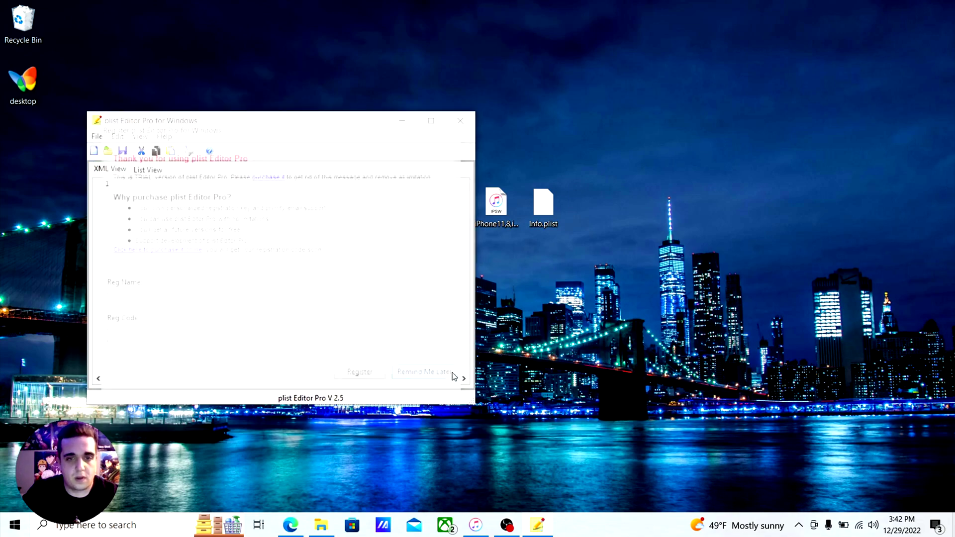
{"action": "left_click", "coordinate": [303, 239]}
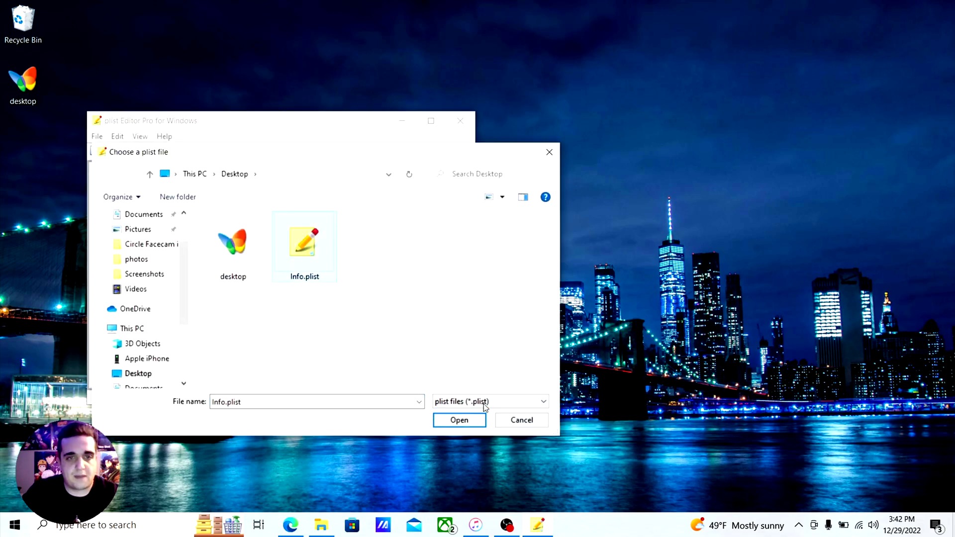
{"action": "left_click", "coordinate": [482, 420]}
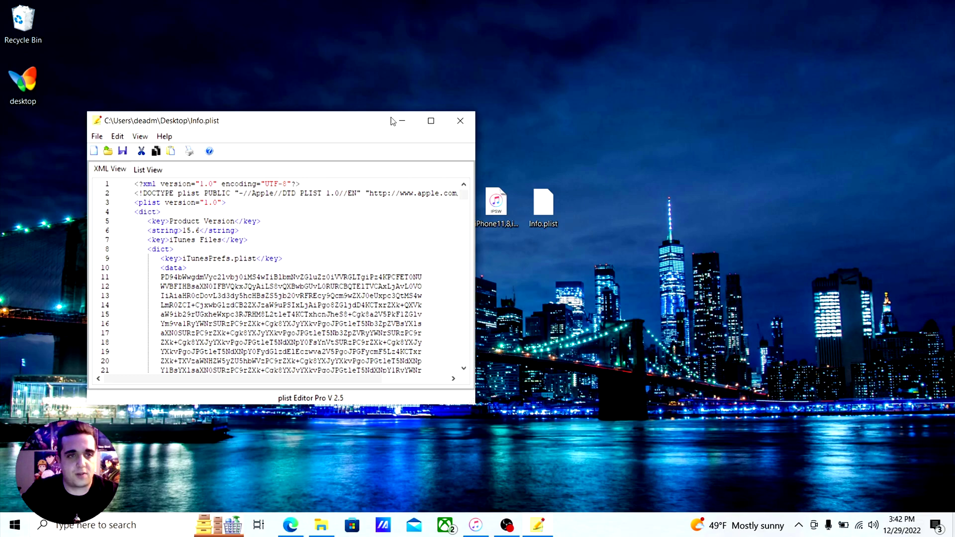
{"action": "left_click", "coordinate": [459, 122]}
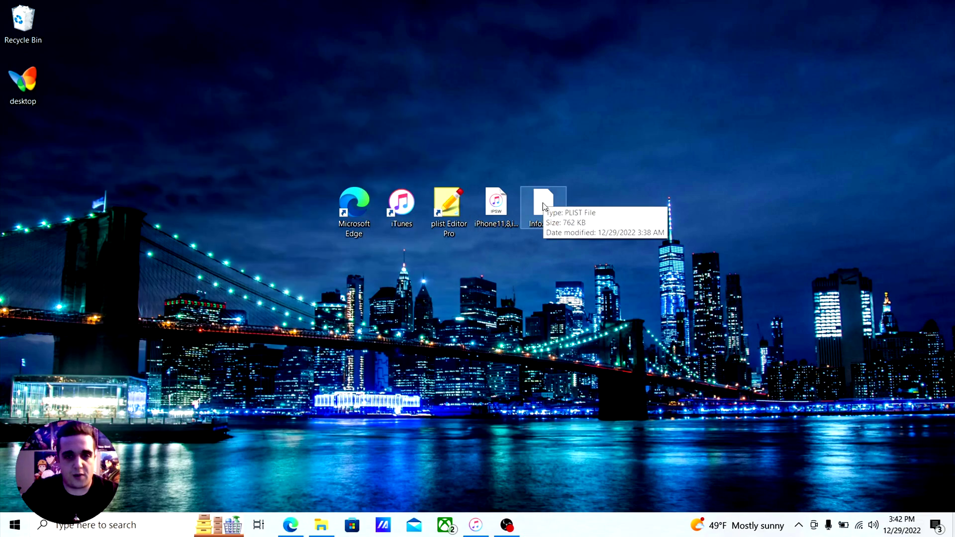
Review the location of Info.plist in the backup folder in File Explorer.
{"action": "left_click", "coordinate": [315, 530]}
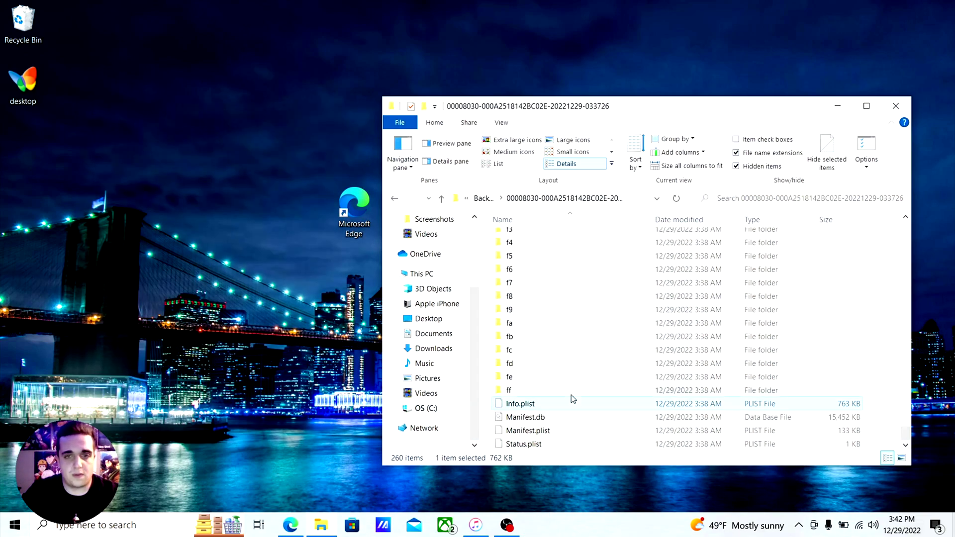
{"action": "left_click", "coordinate": [839, 106]}
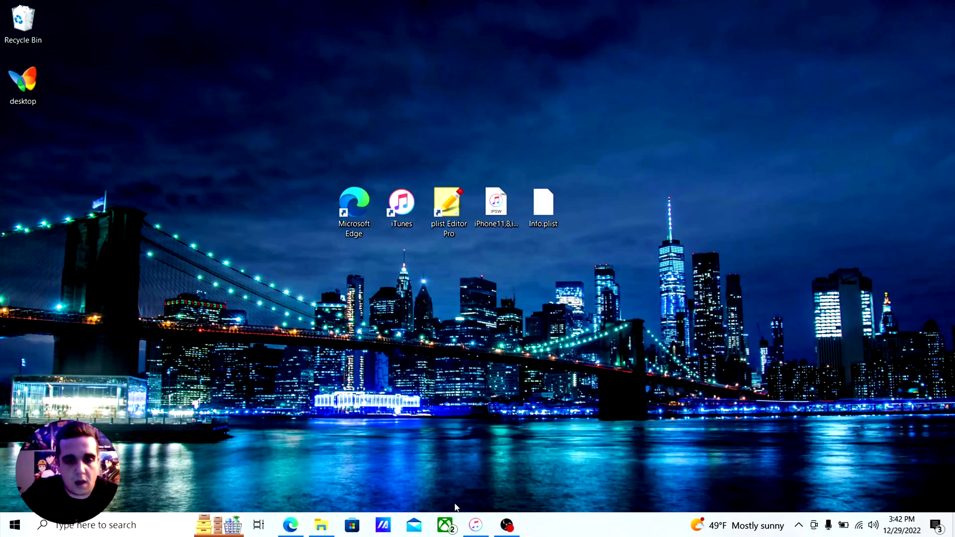
Try to restore the iPhone in iTunes using iPhone11,8,iPhone12,1_15.6_19G69_Restore.ipsw from Downloads.
{"action": "mouse_move", "coordinate": [481, 531]}
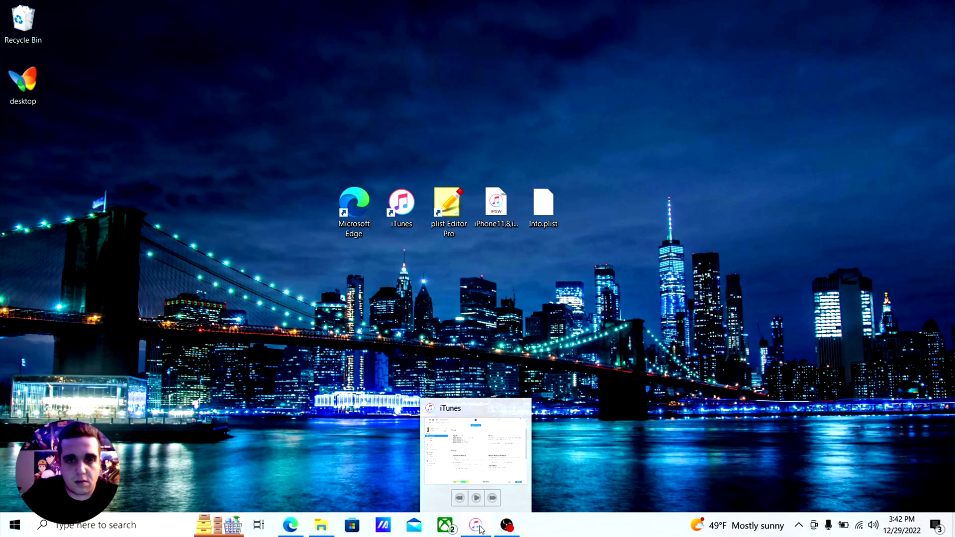
{"action": "left_click", "coordinate": [481, 529]}
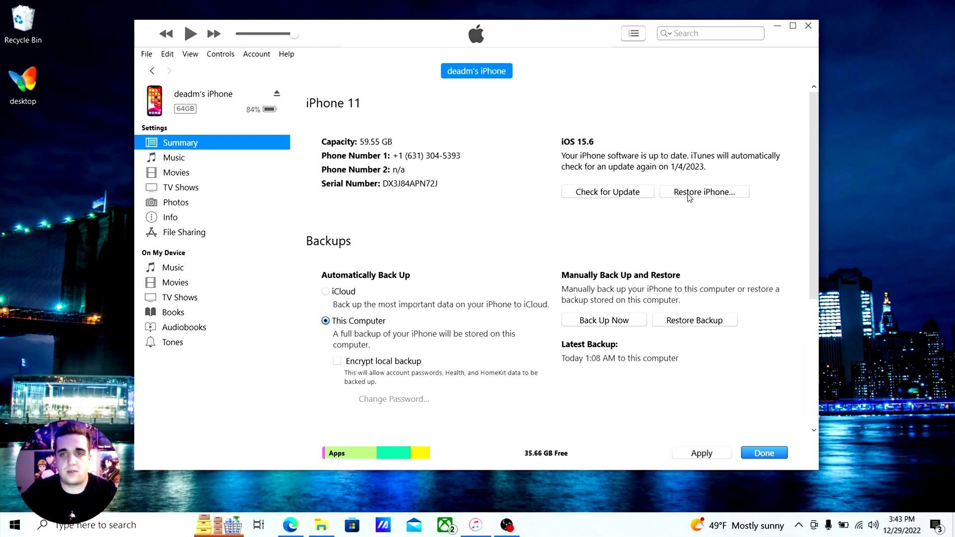
{"action": "left_click", "coordinate": [711, 197], "text": "shift"}
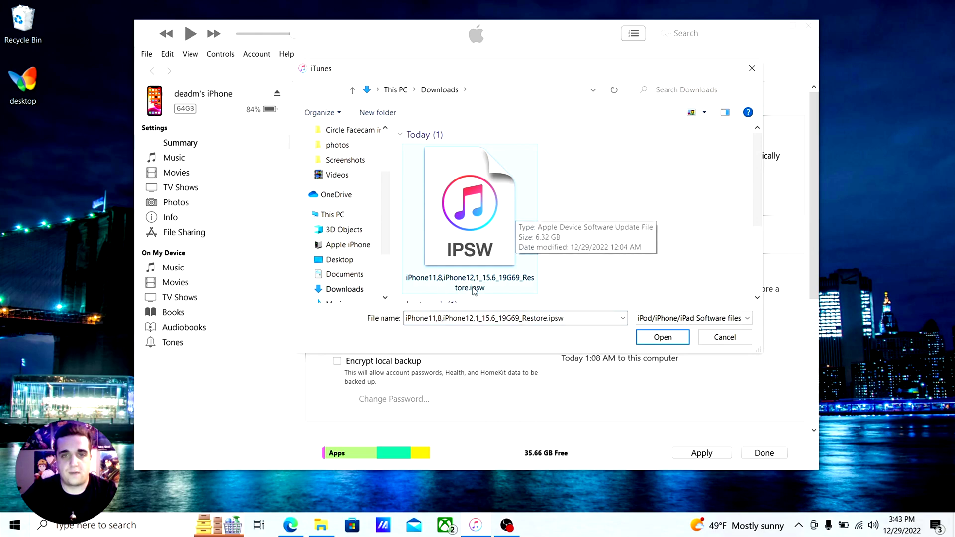
{"action": "left_click", "coordinate": [725, 336]}
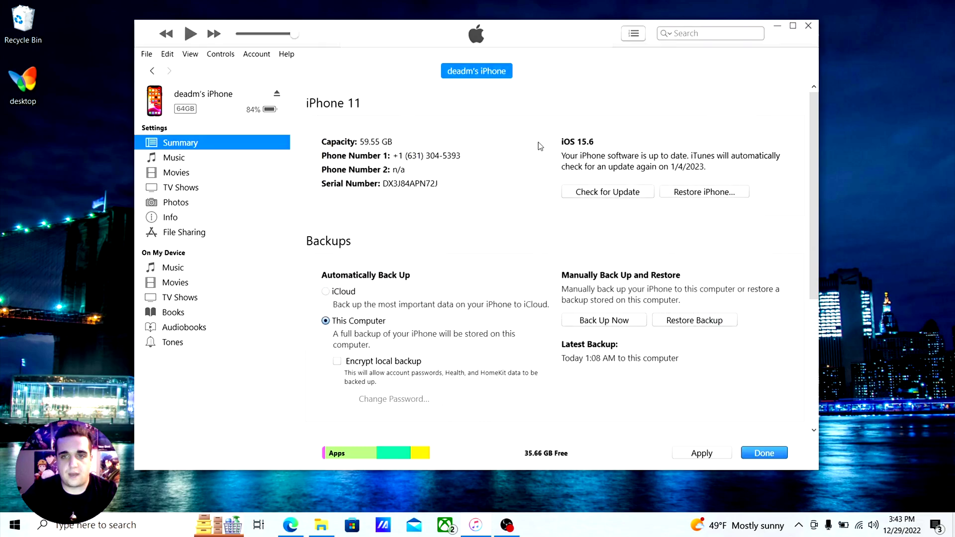
{"action": "left_click", "coordinate": [779, 27]}
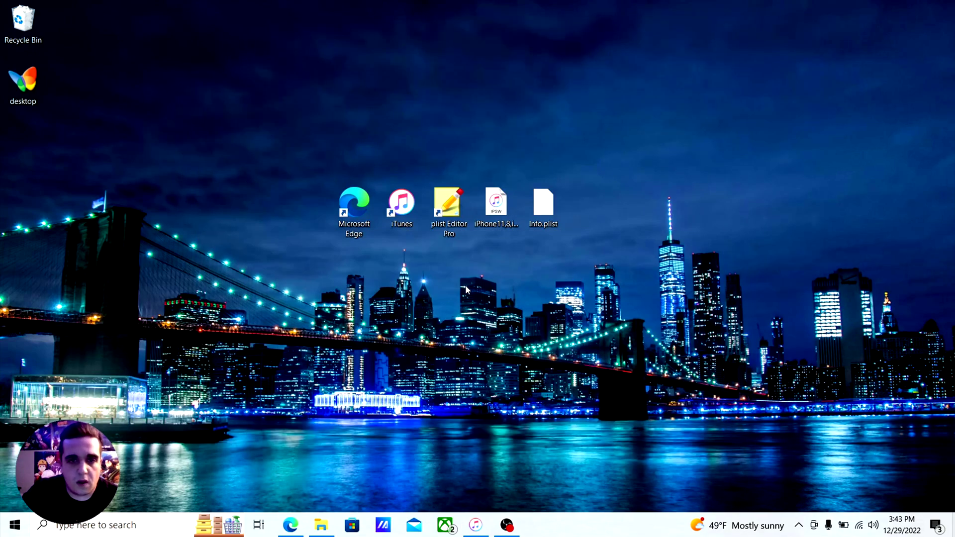